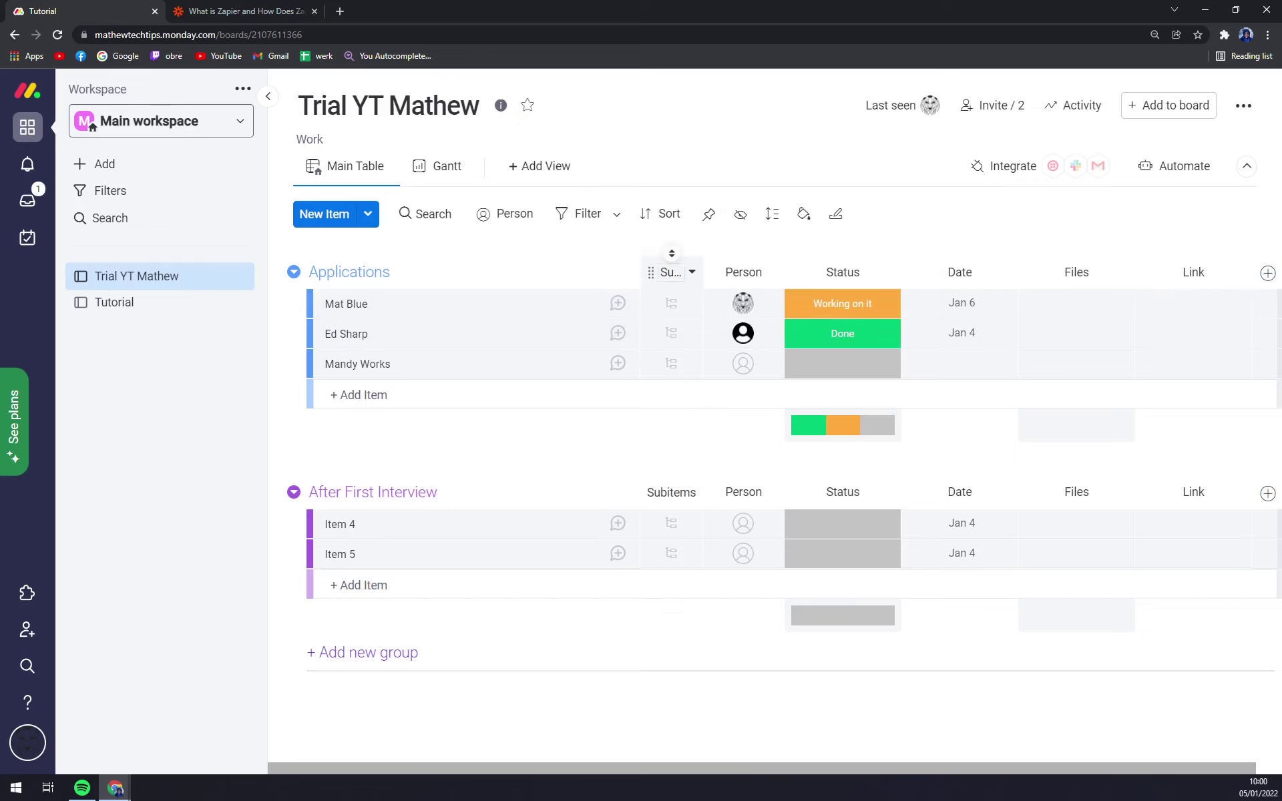
pyautogui.click(693, 273)
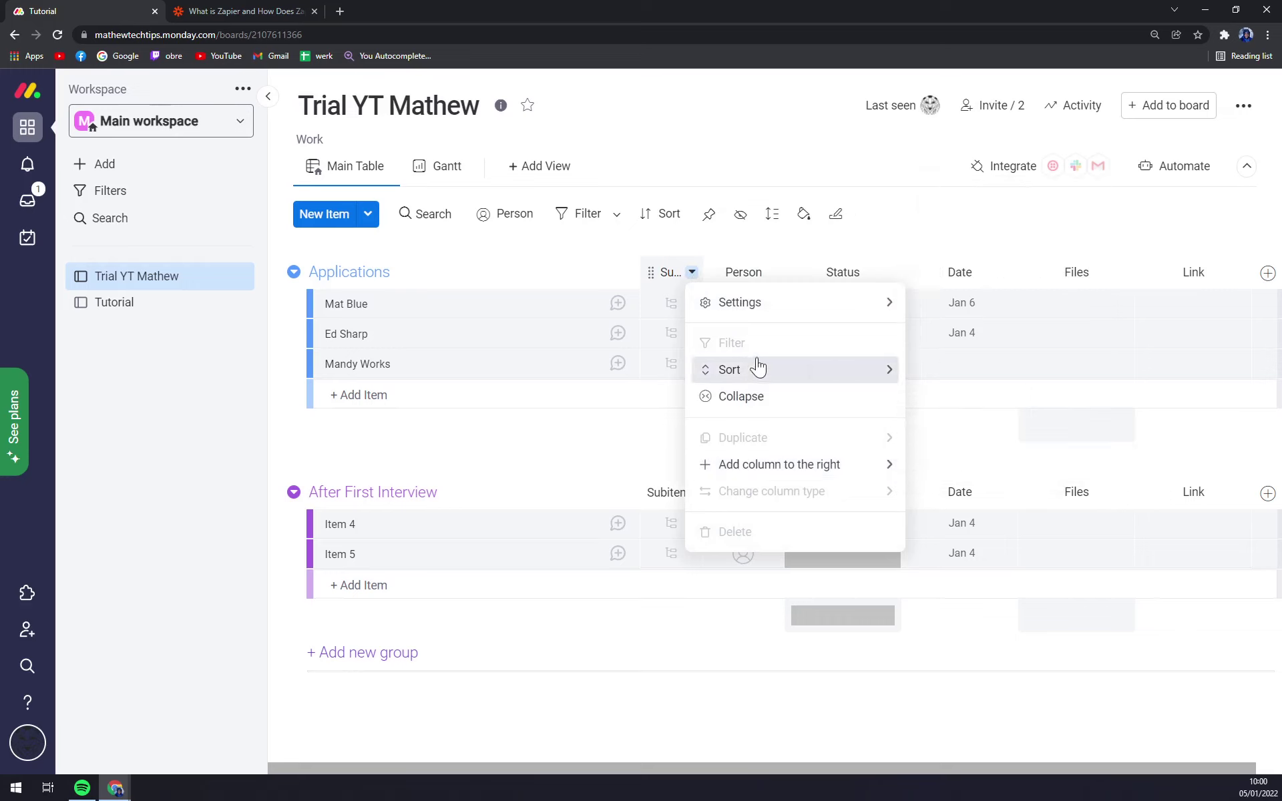
pyautogui.moveTo(742, 303)
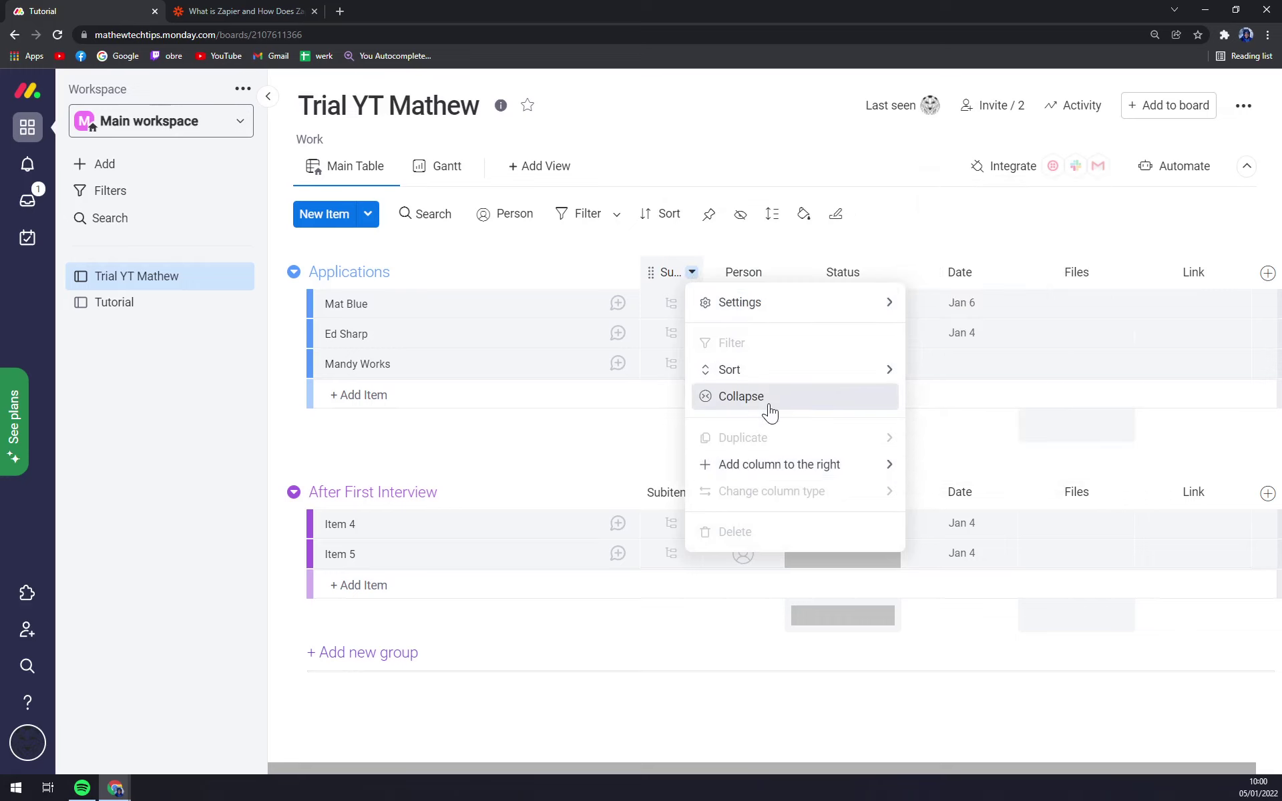
pyautogui.click(1267, 273)
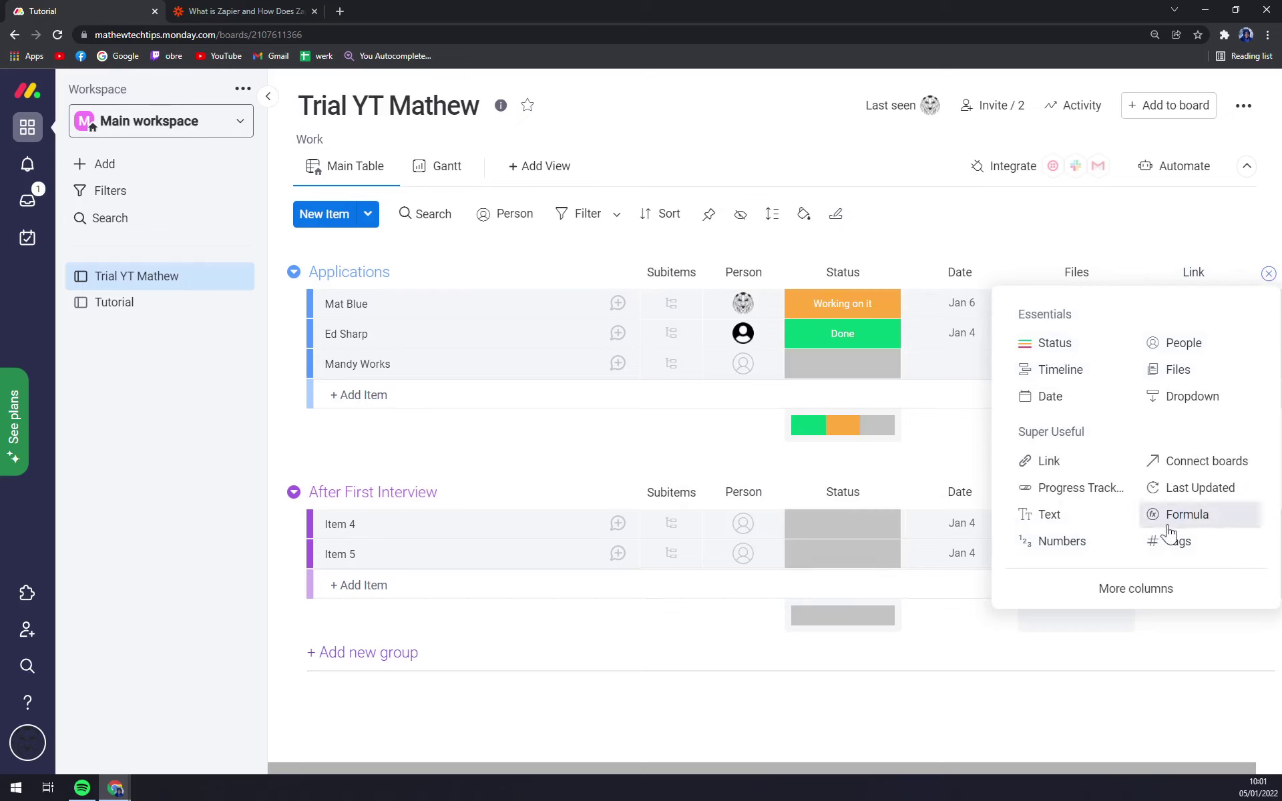
pyautogui.click(928, 202)
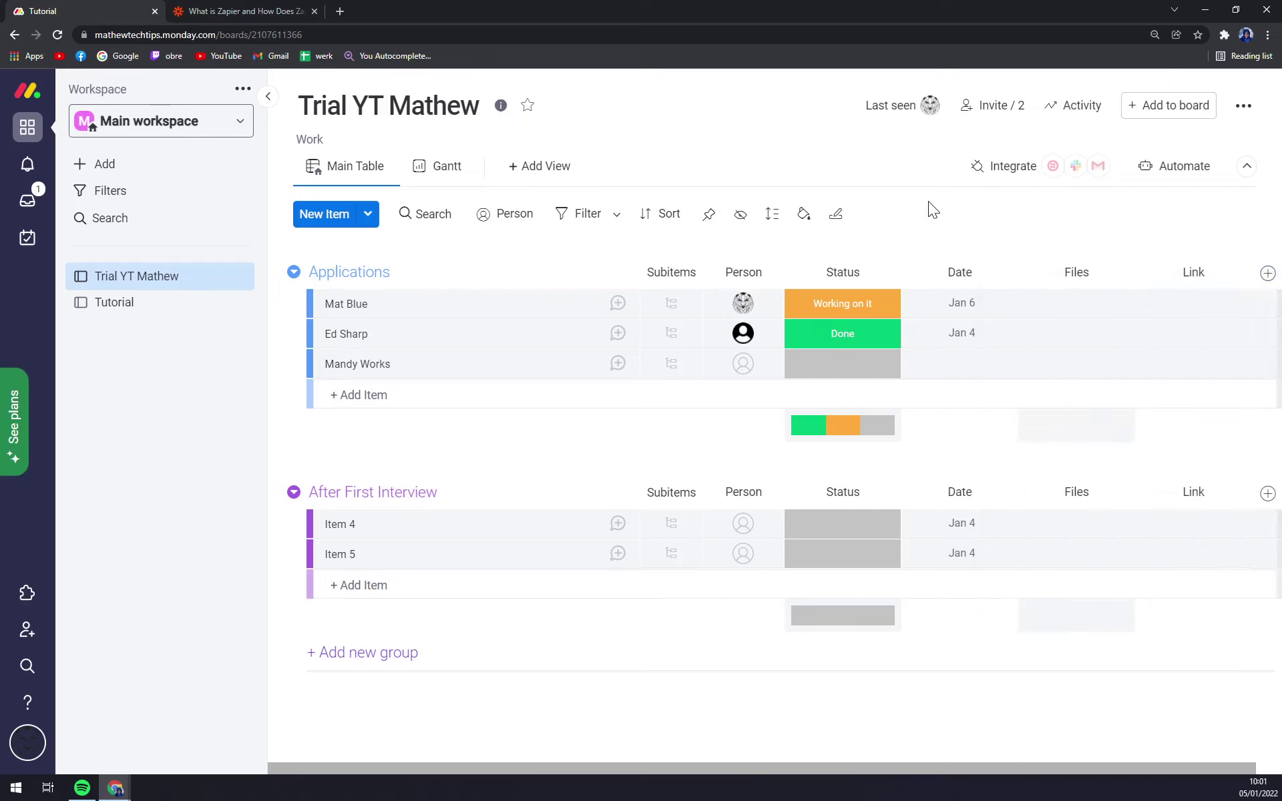
pyautogui.click(1267, 274)
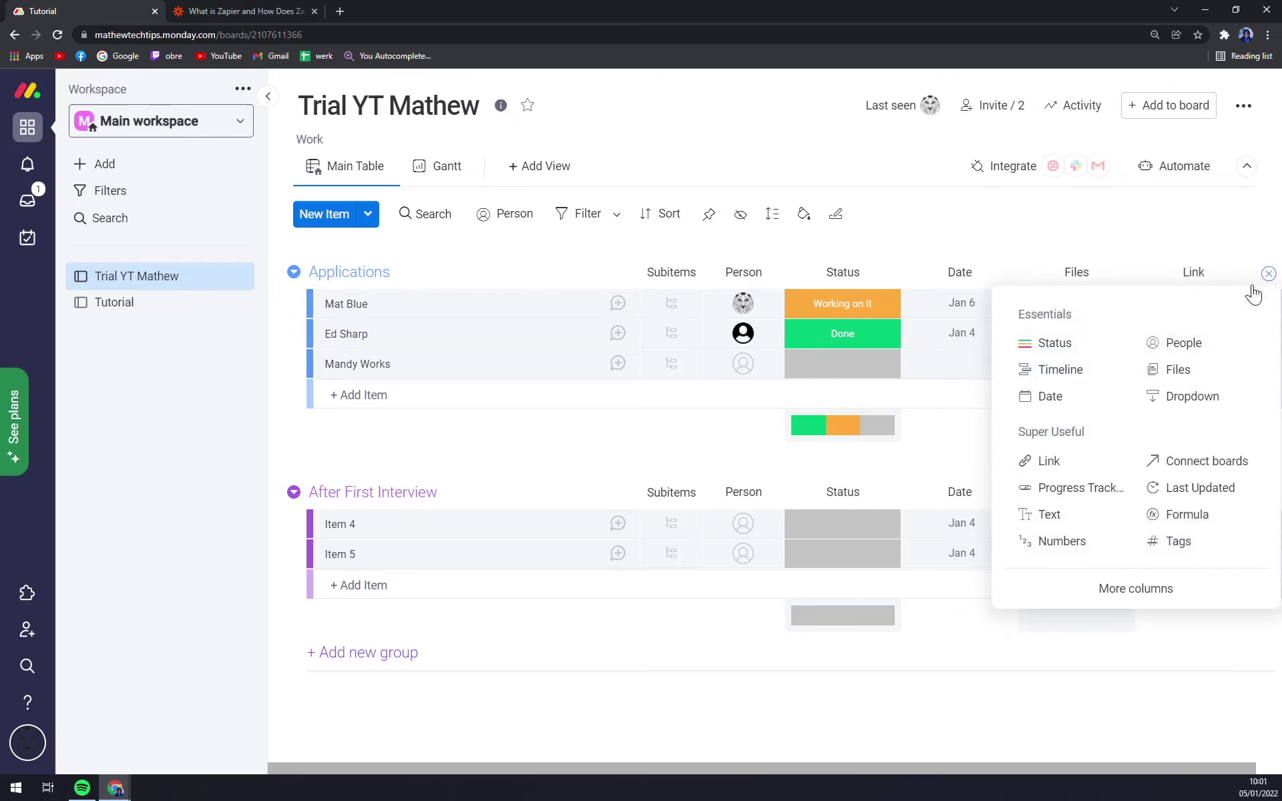
pyautogui.click(1249, 245)
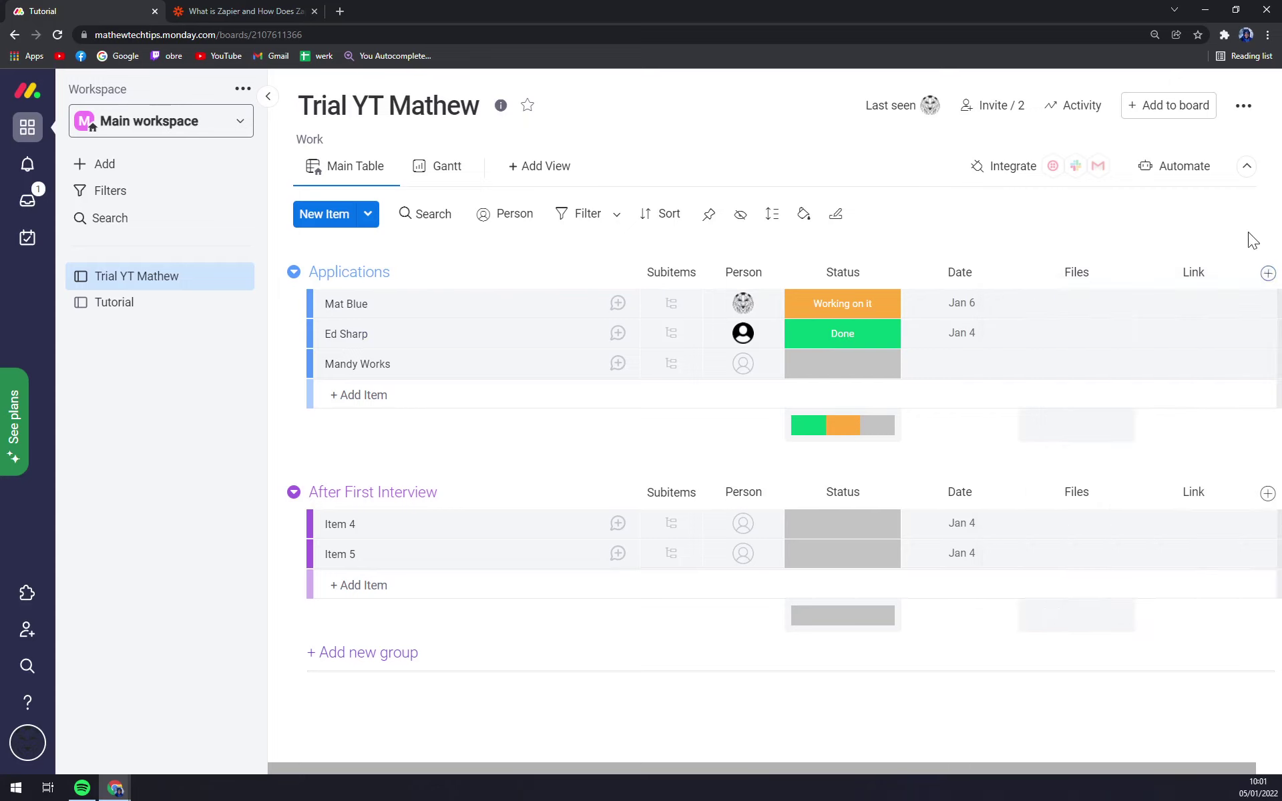
pyautogui.click(1268, 277)
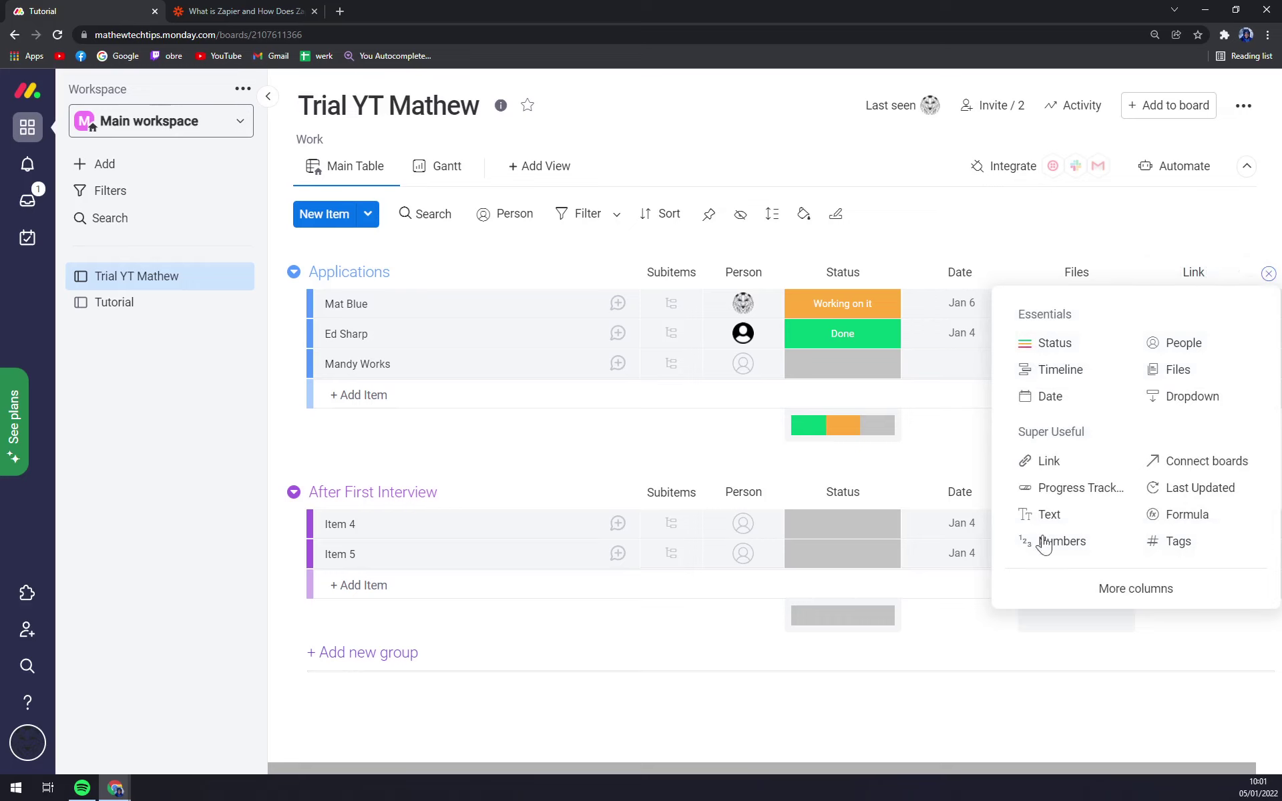
pyautogui.click(977, 214)
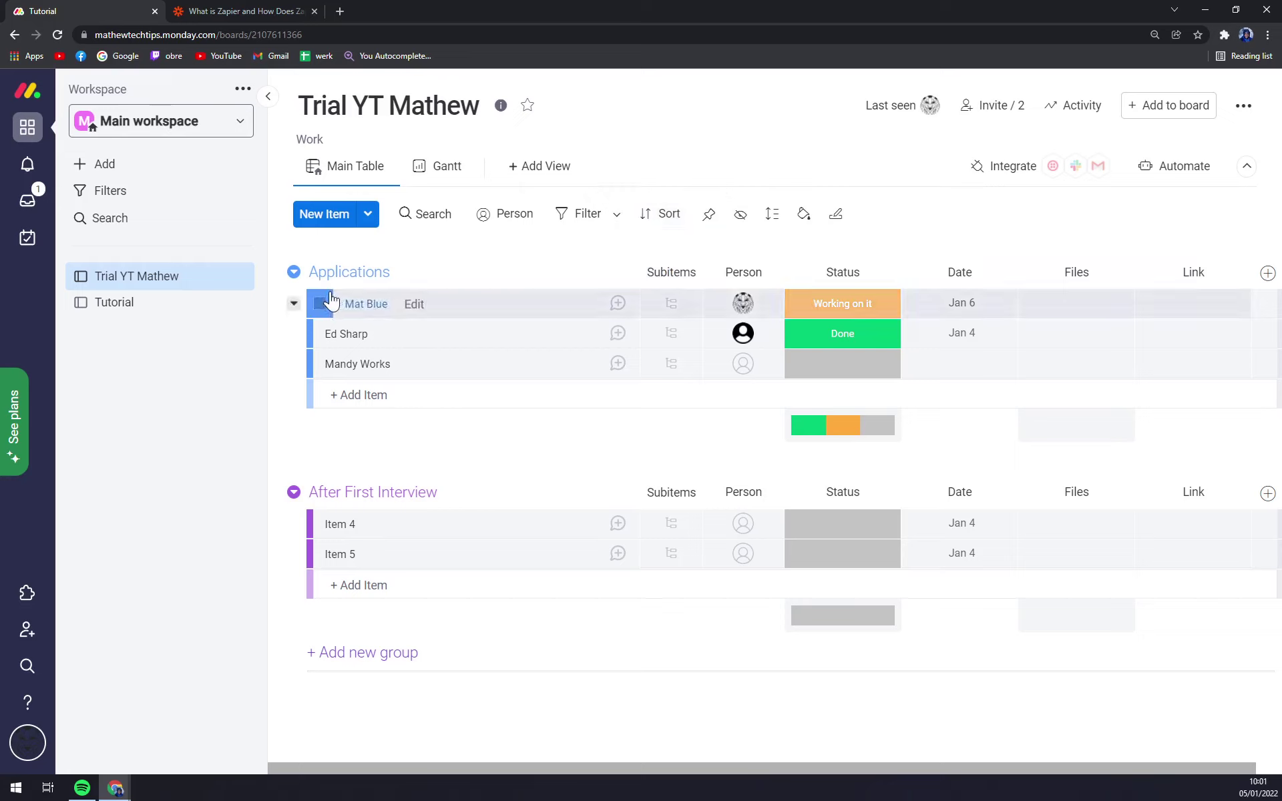
pyautogui.moveTo(294, 307)
pyautogui.click(294, 305)
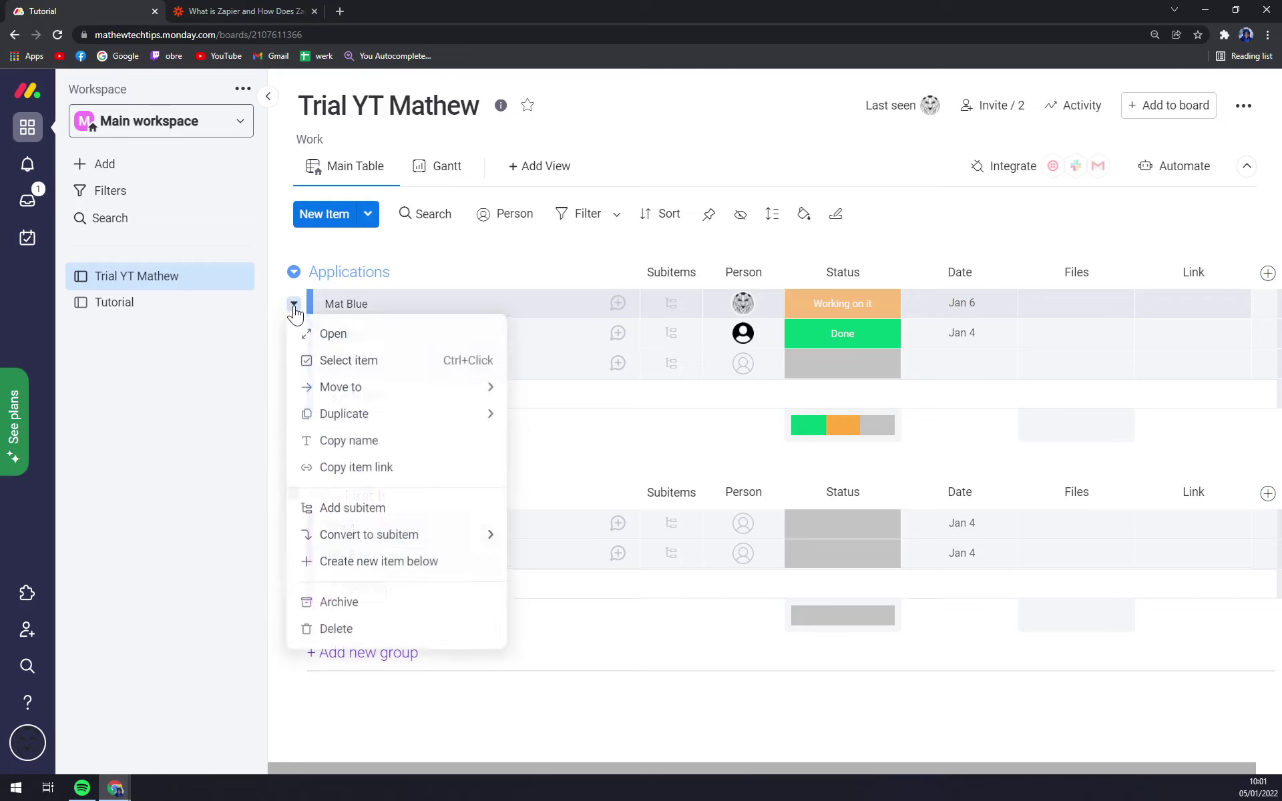
pyautogui.click(358, 511)
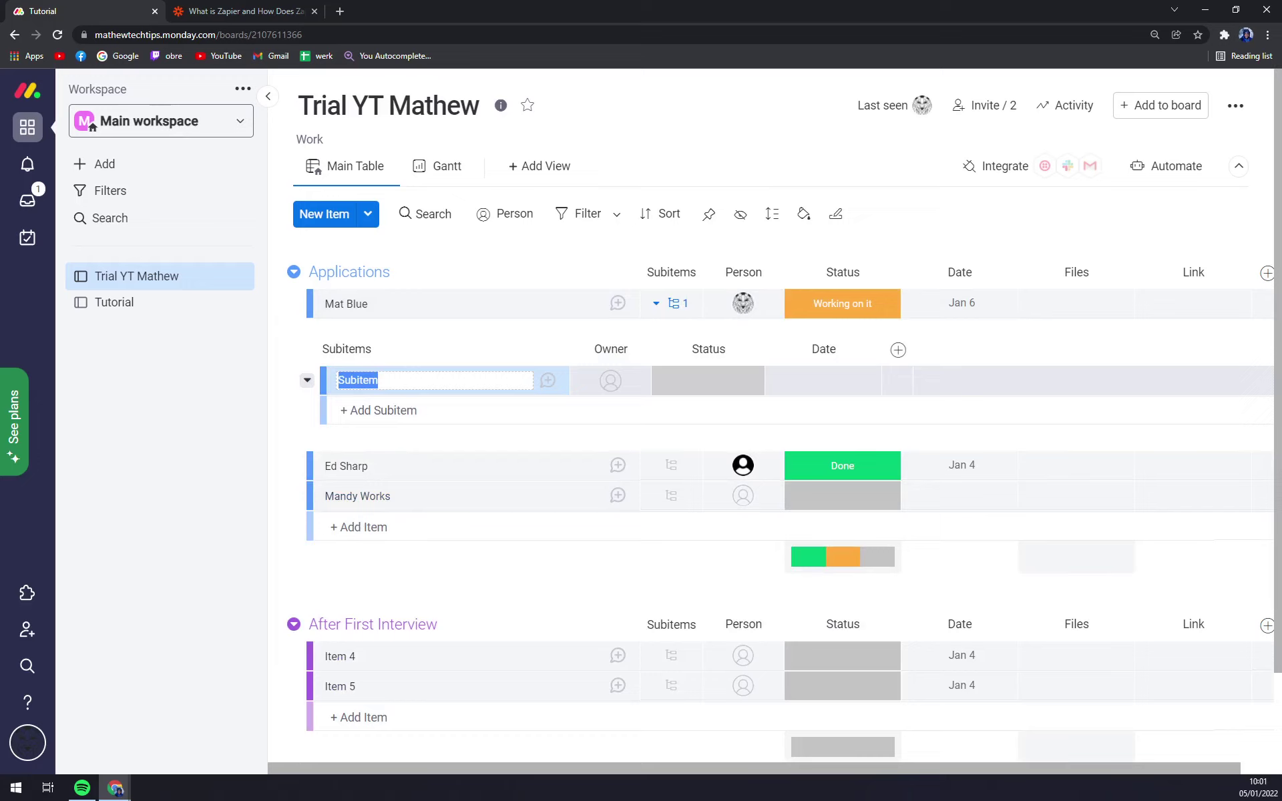
pyautogui.write('Info')
pyautogui.press('Return')
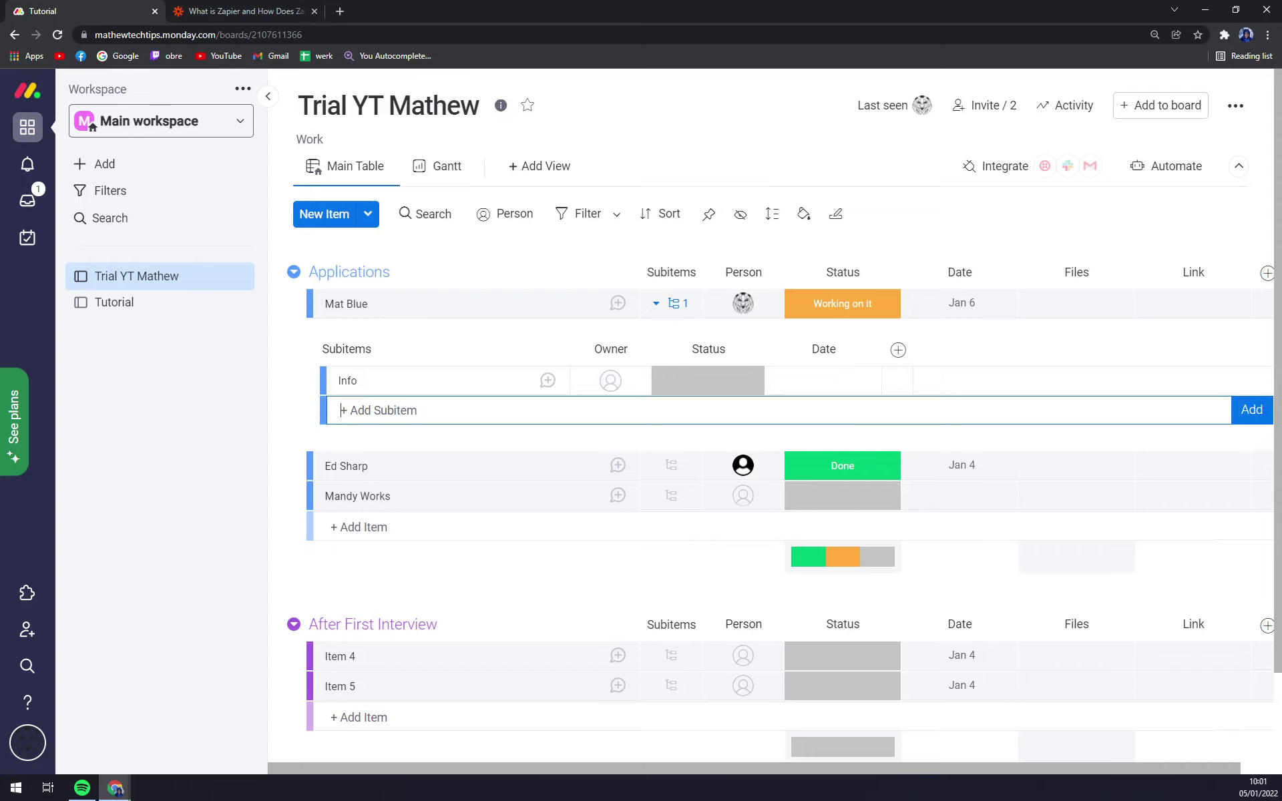
pyautogui.write('Very pro')
pyautogui.write('missing')
pyautogui.press('BackSpace')
pyautogui.write('g cand')
pyautogui.write('idate')
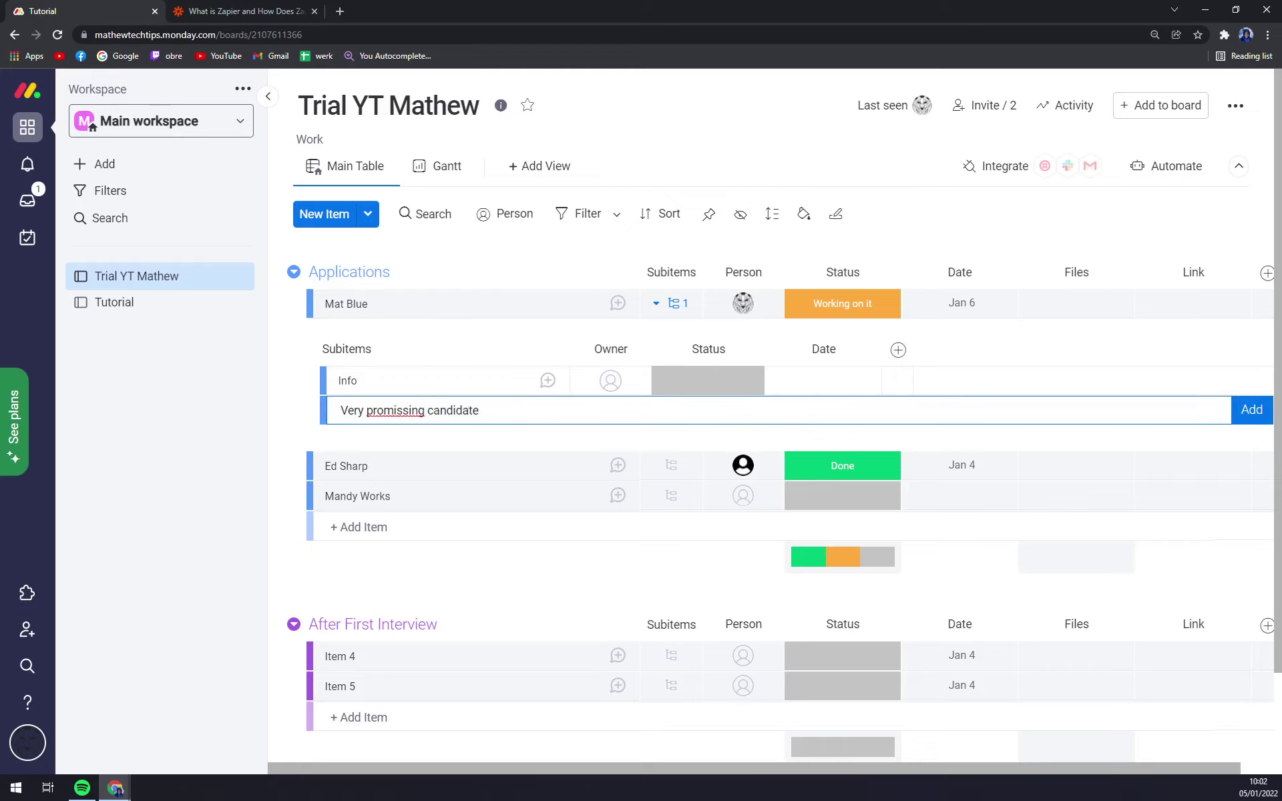
pyautogui.press('Return')
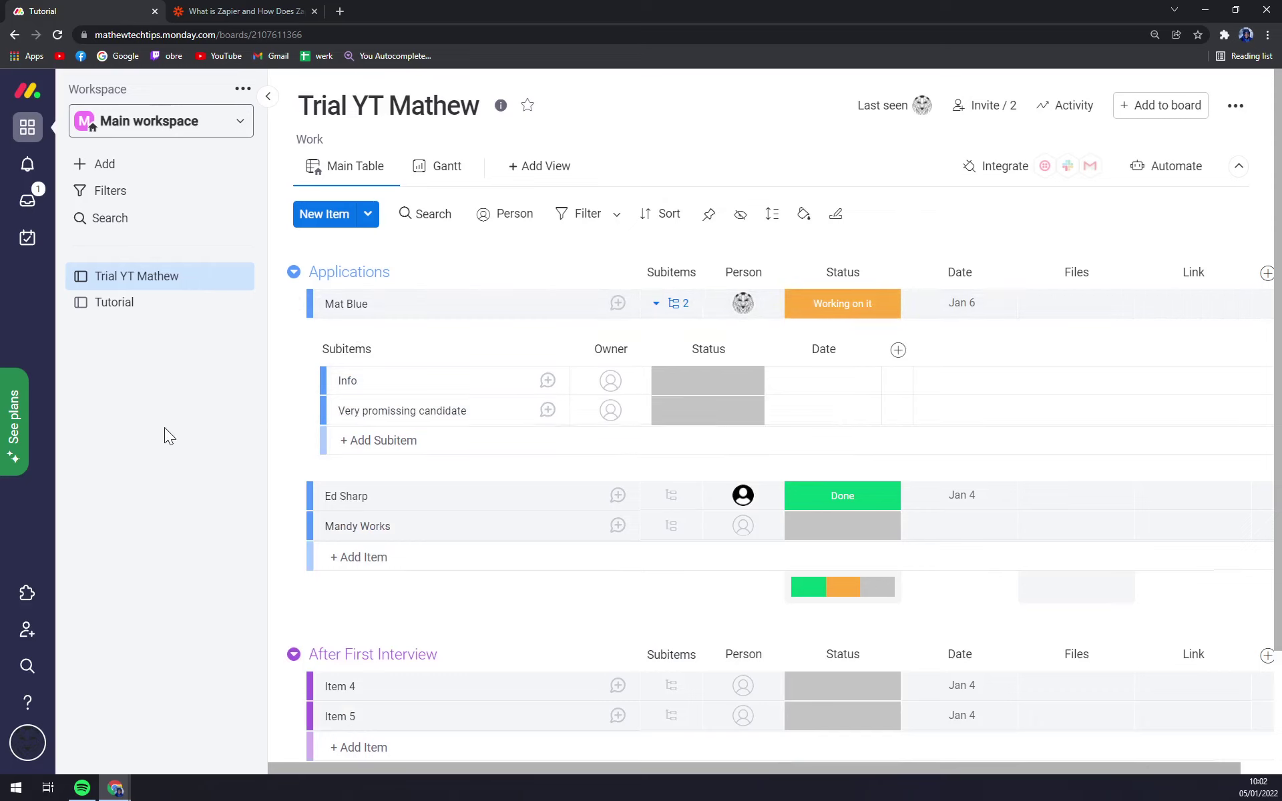
# Step: Set 'Very promissing candidate' status to Done and assign it an owner
pyautogui.click(708, 411)
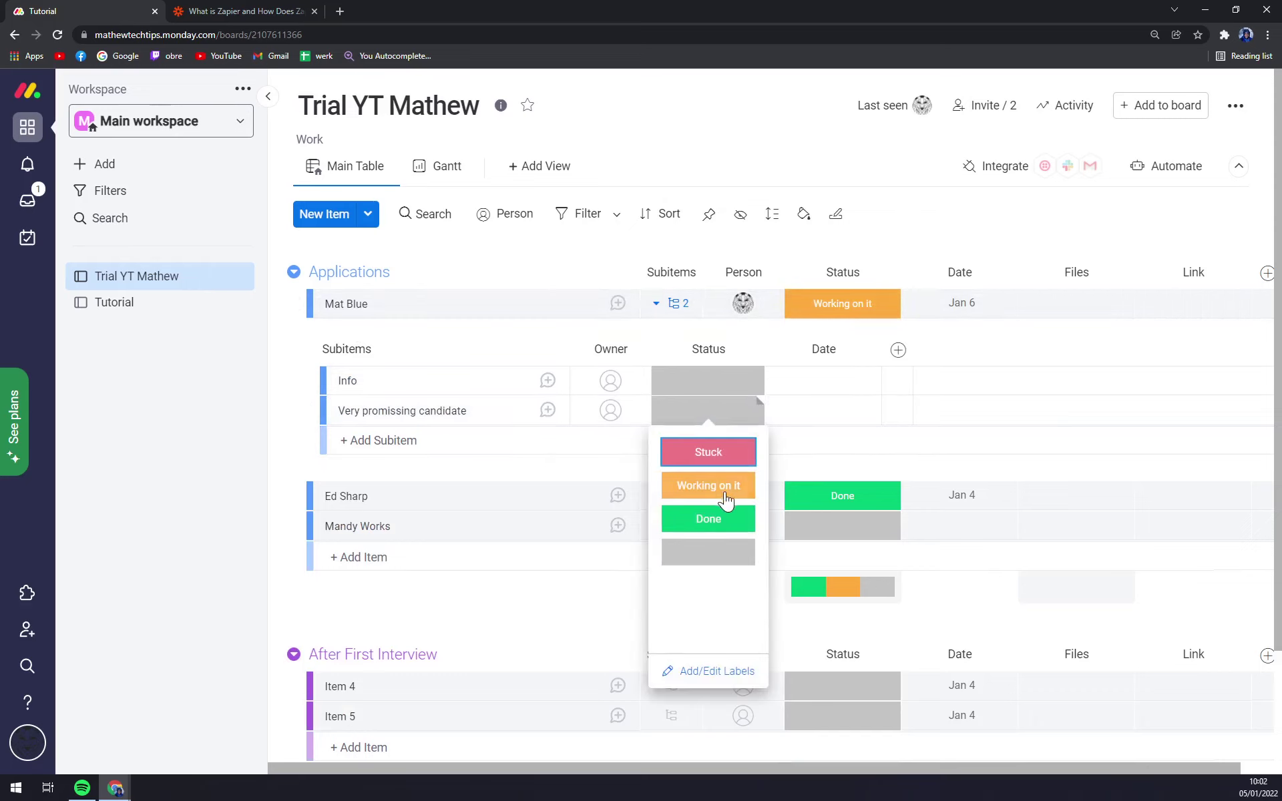
pyautogui.click(708, 518)
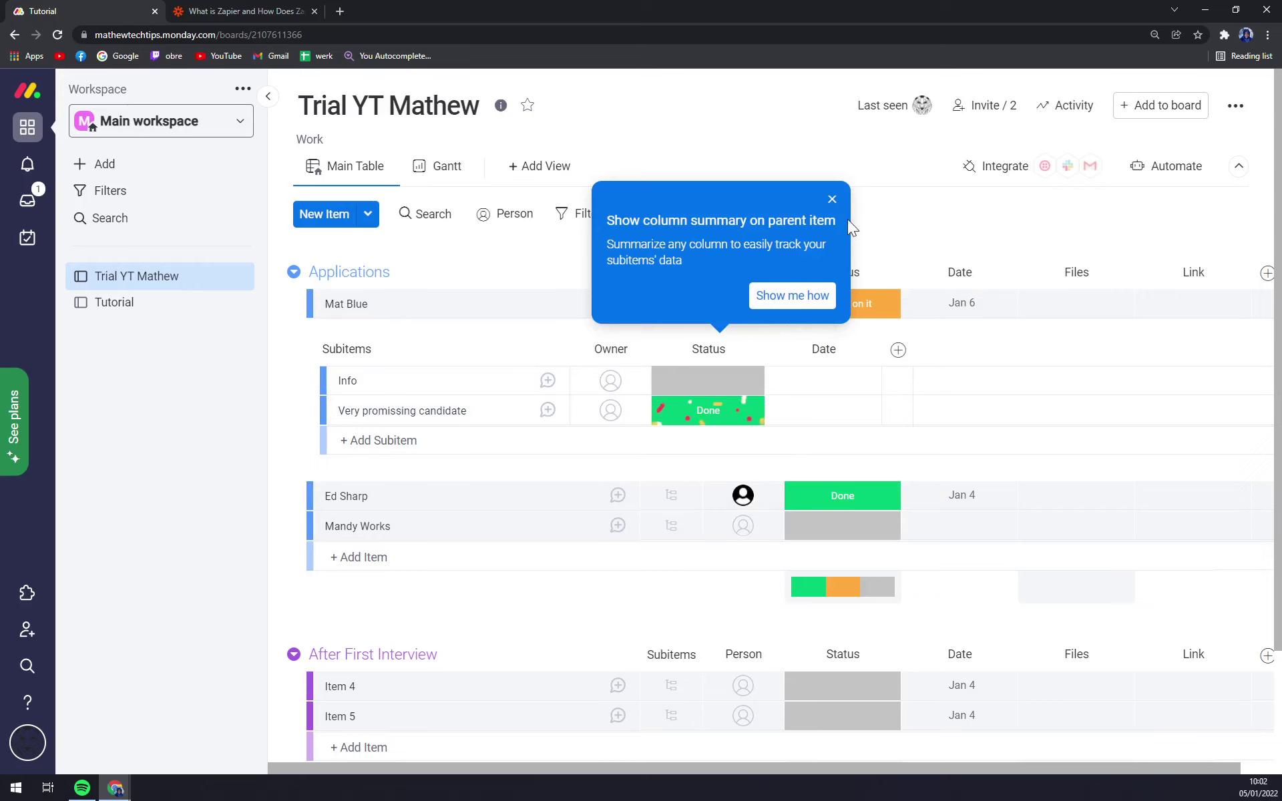
pyautogui.click(832, 199)
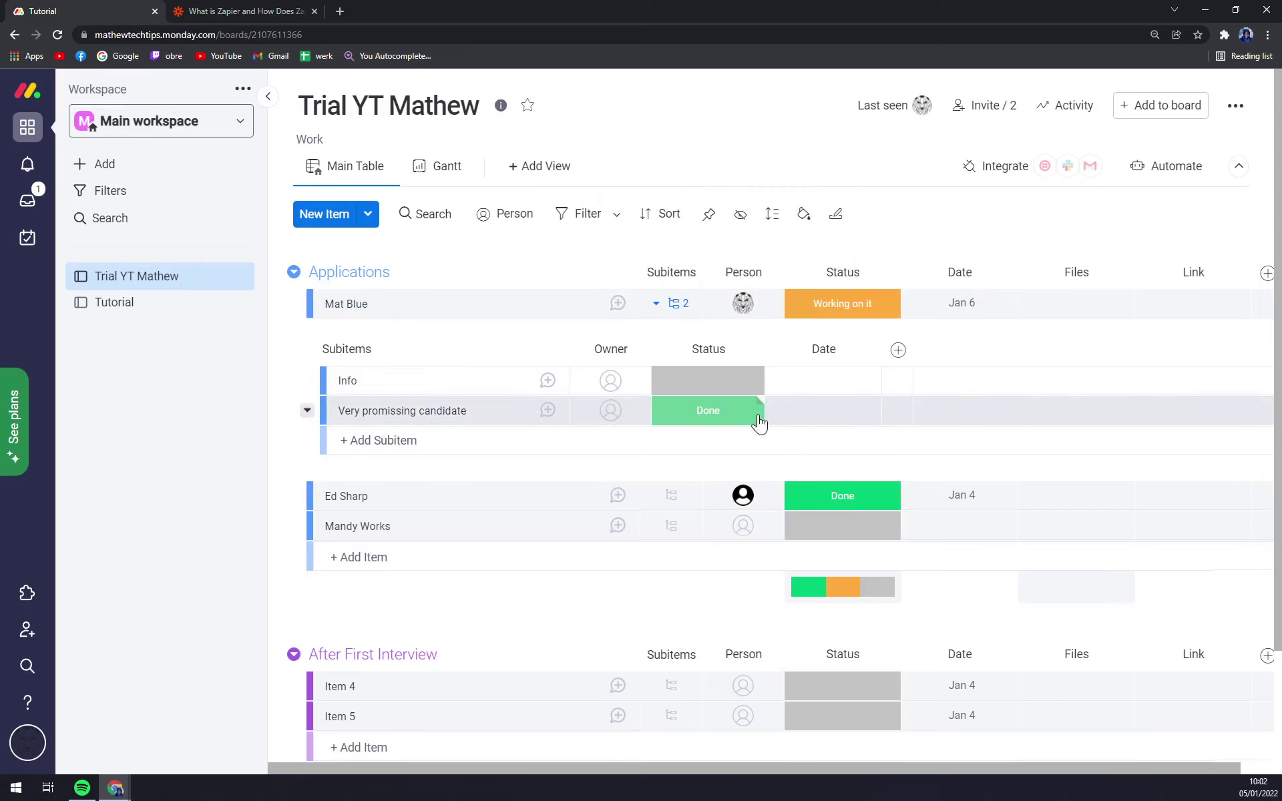
pyautogui.click(610, 411)
pyautogui.click(681, 527)
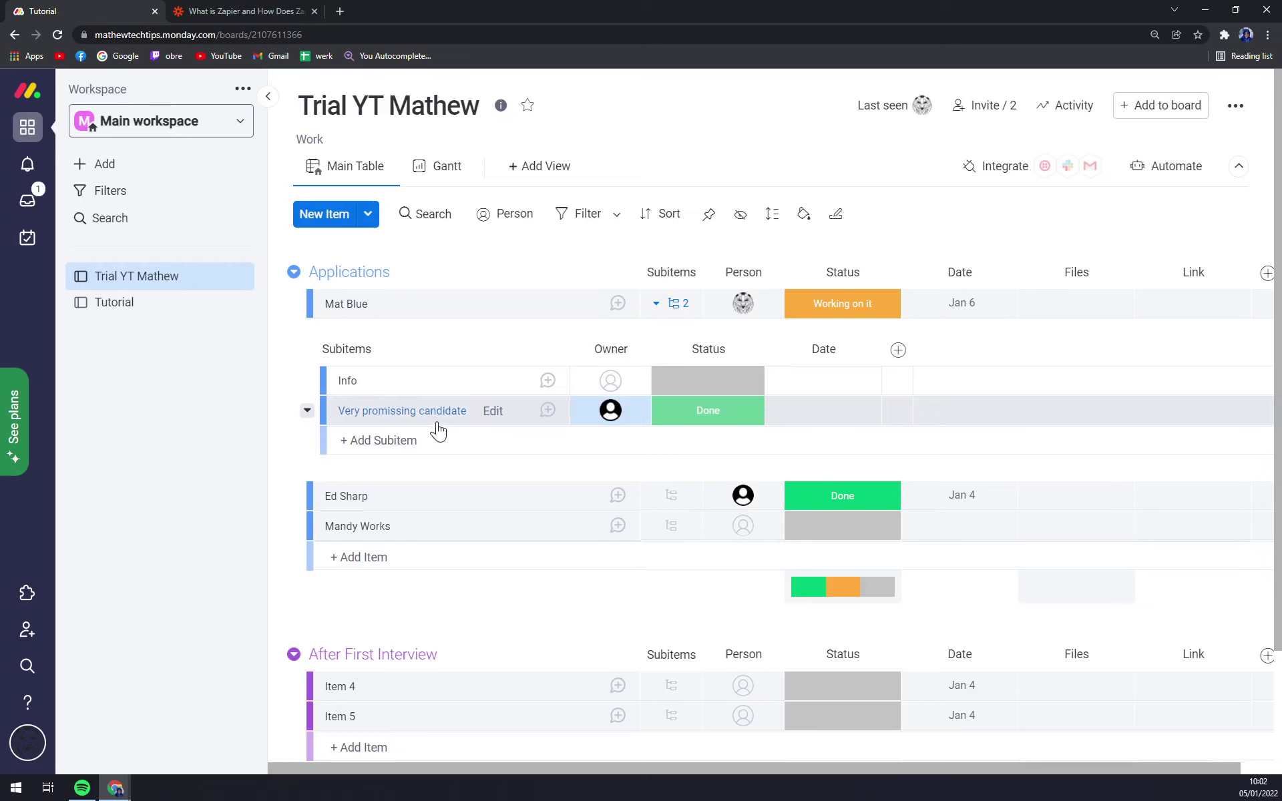
pyautogui.moveTo(742, 303)
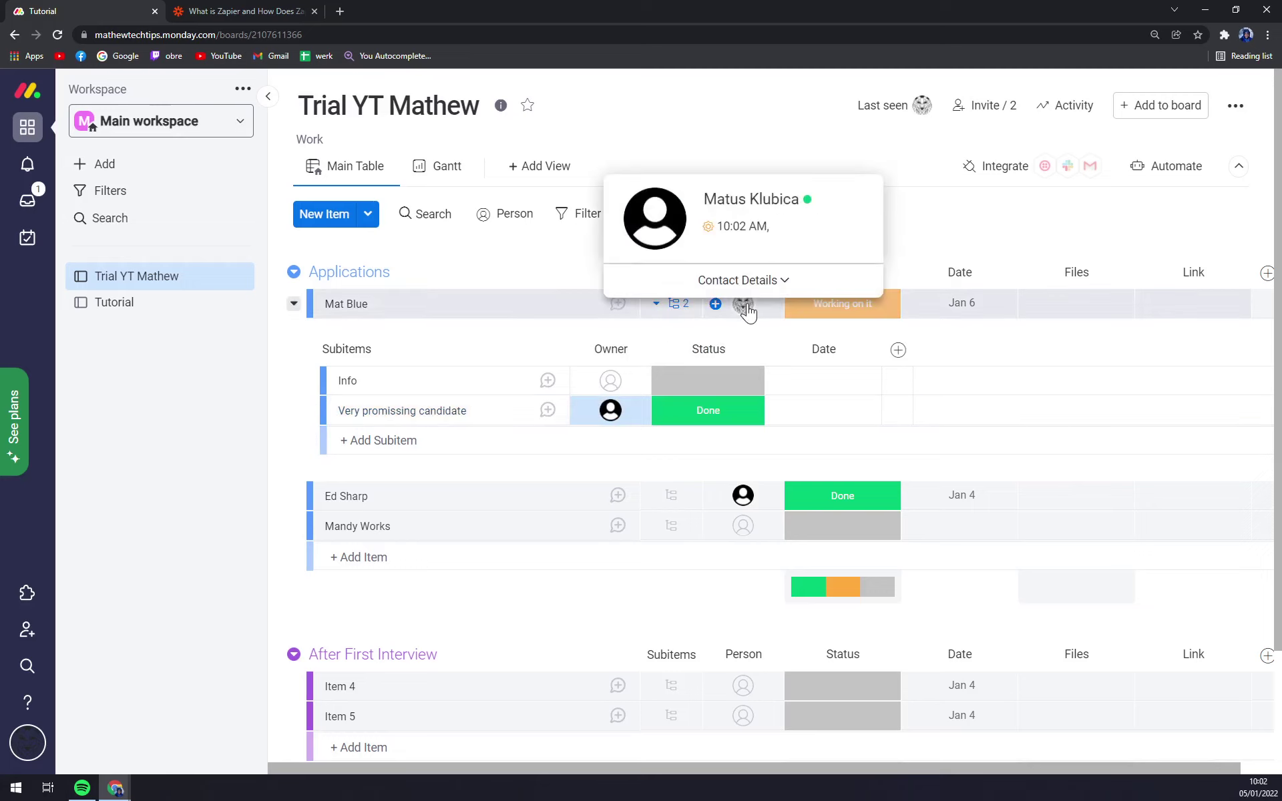
# Step: Delete the Info subitem from Mat Blue
pyautogui.click(307, 379)
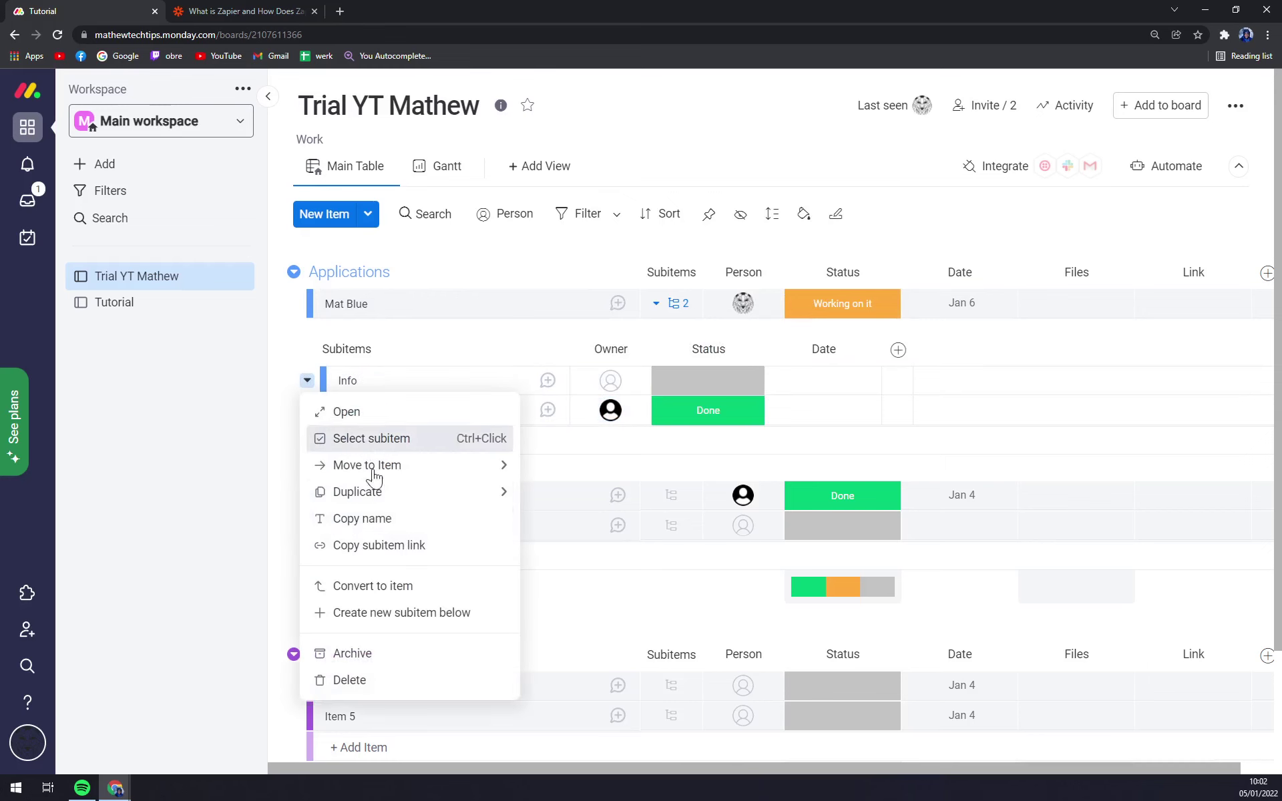
pyautogui.click(348, 680)
pyautogui.click(839, 200)
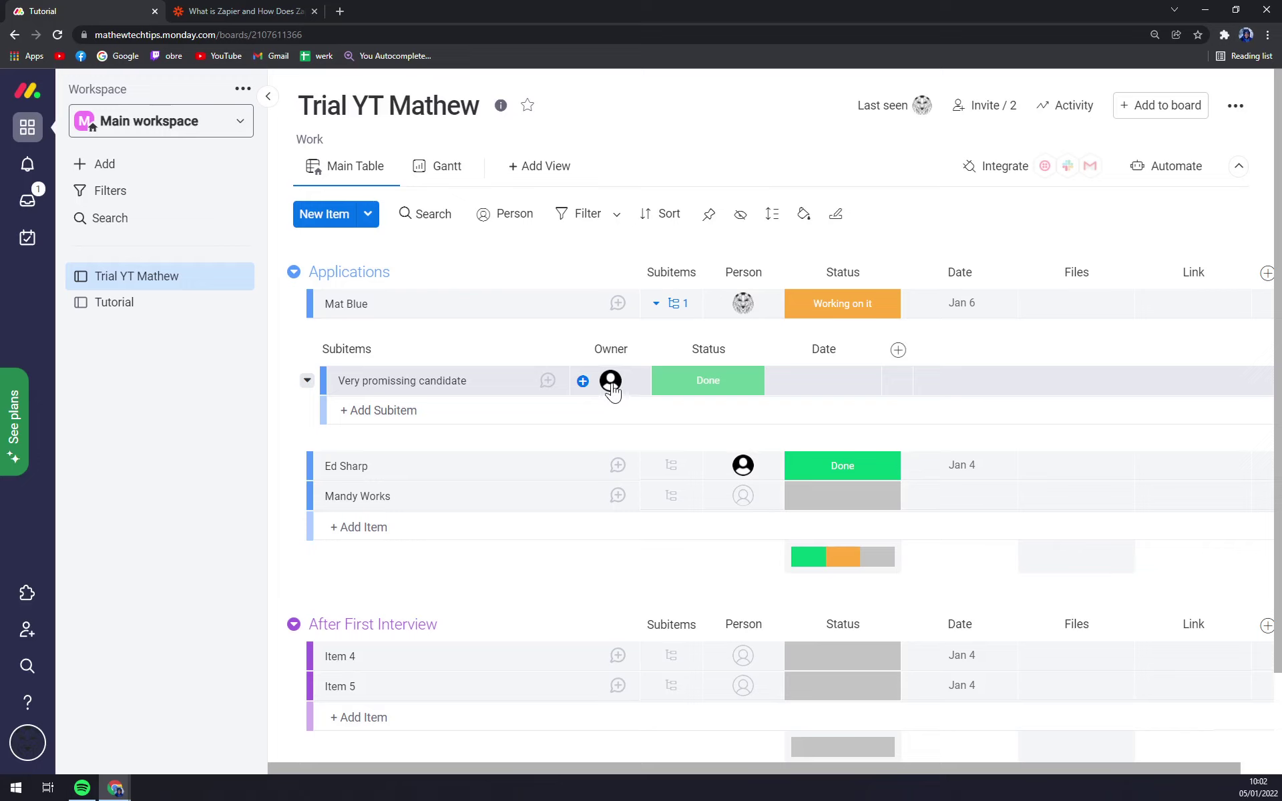
# Step: Set the candidate subitem's date to January 5
pyautogui.moveTo(610, 380)
pyautogui.click(707, 381)
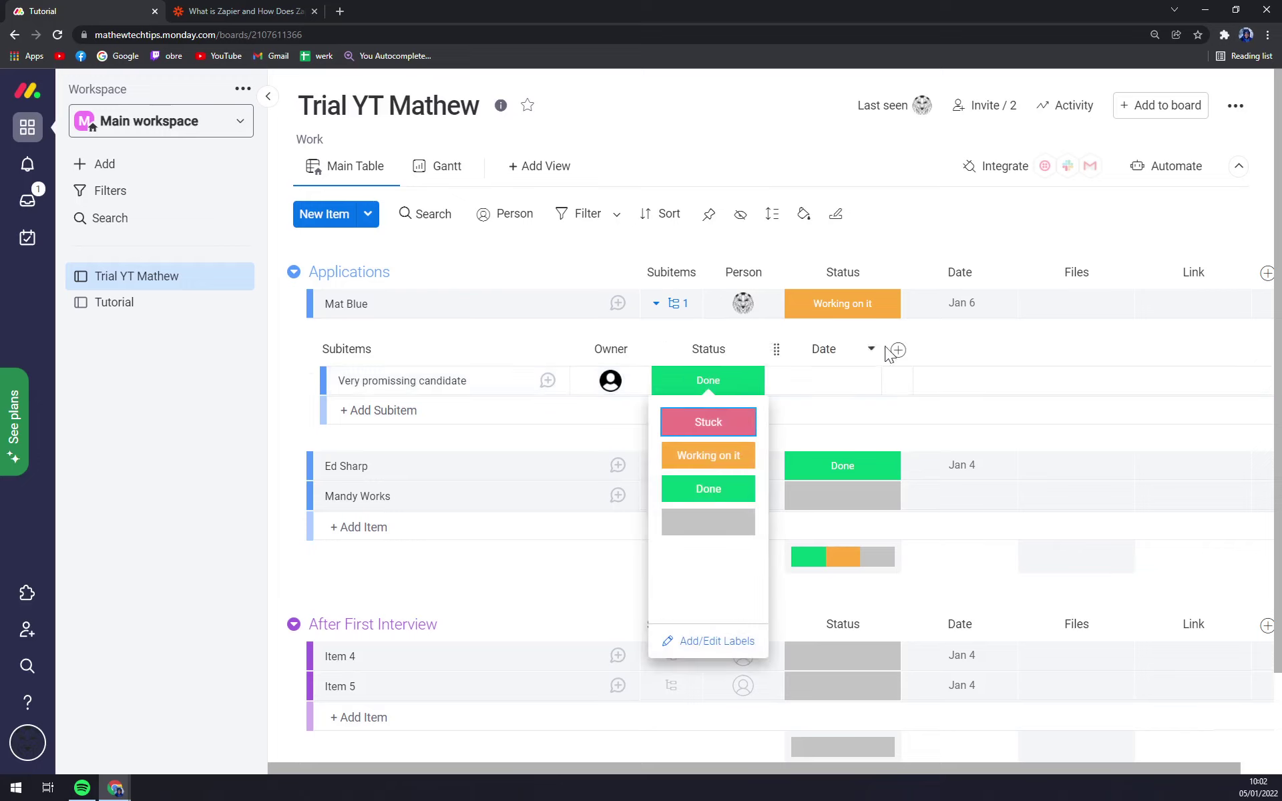
pyautogui.click(881, 380)
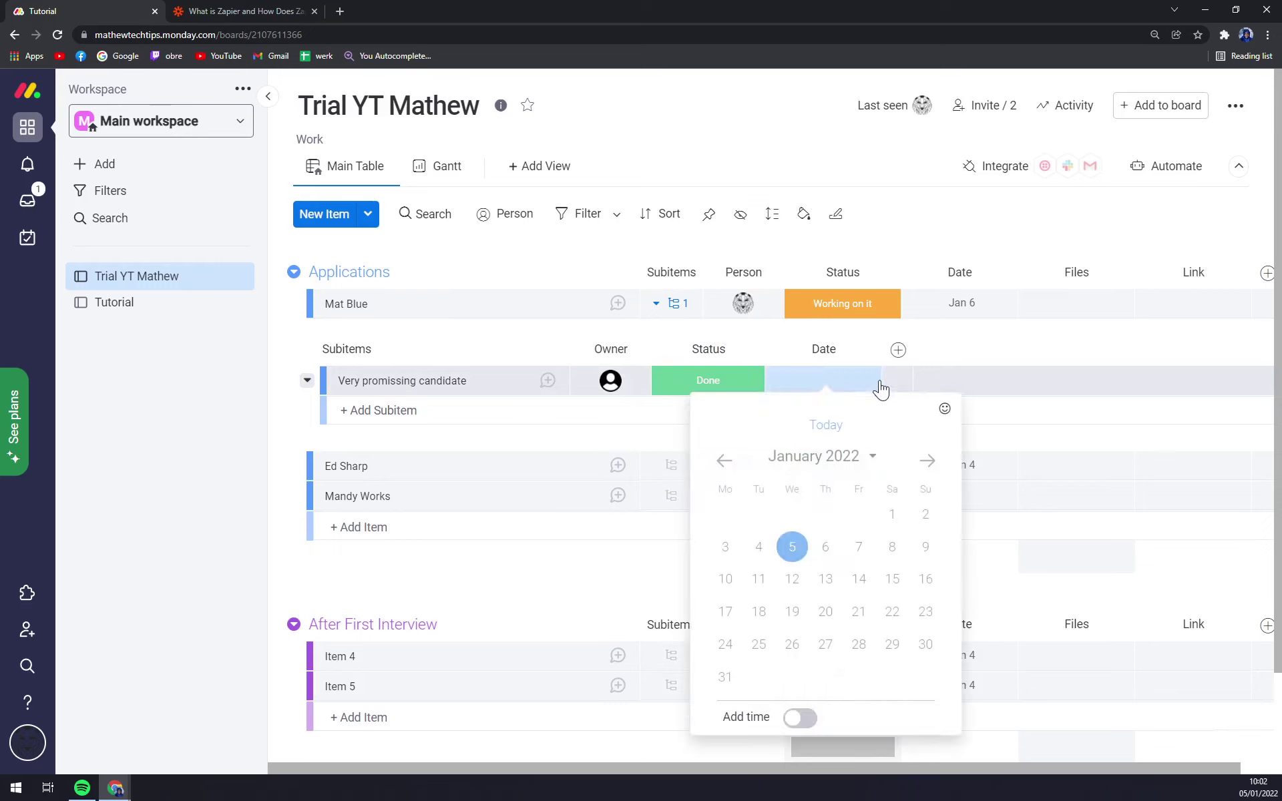
pyautogui.click(792, 545)
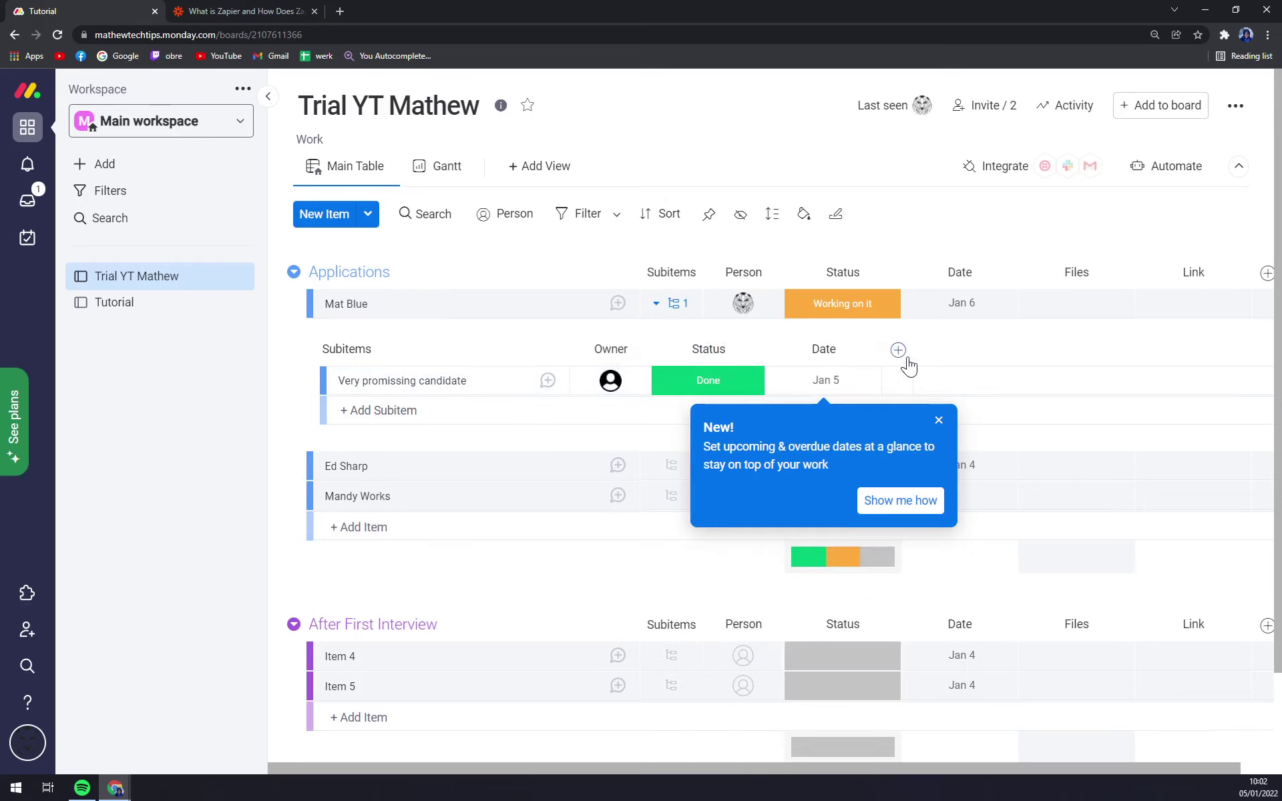
# Step: Browse the column types list and close it without adding a column
pyautogui.click(898, 350)
pyautogui.click(939, 428)
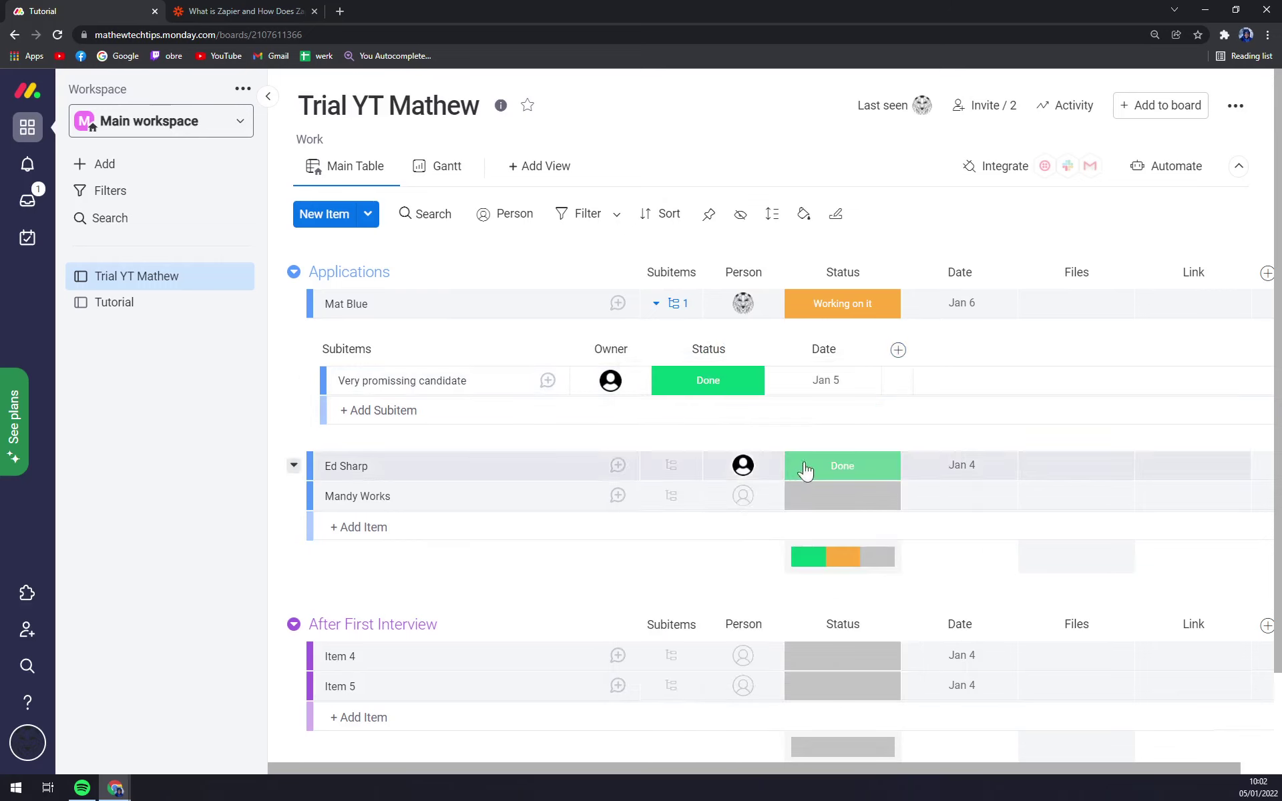
pyautogui.click(898, 349)
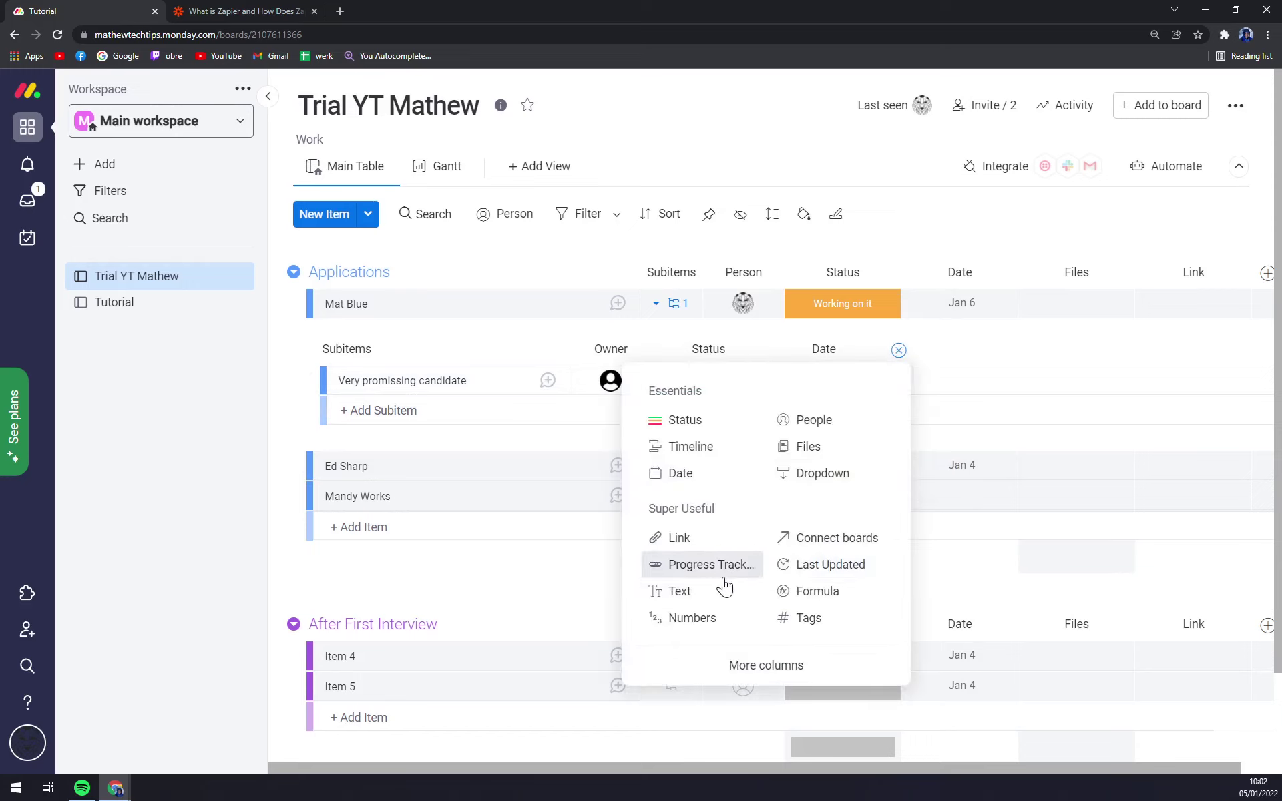
pyautogui.click(113, 539)
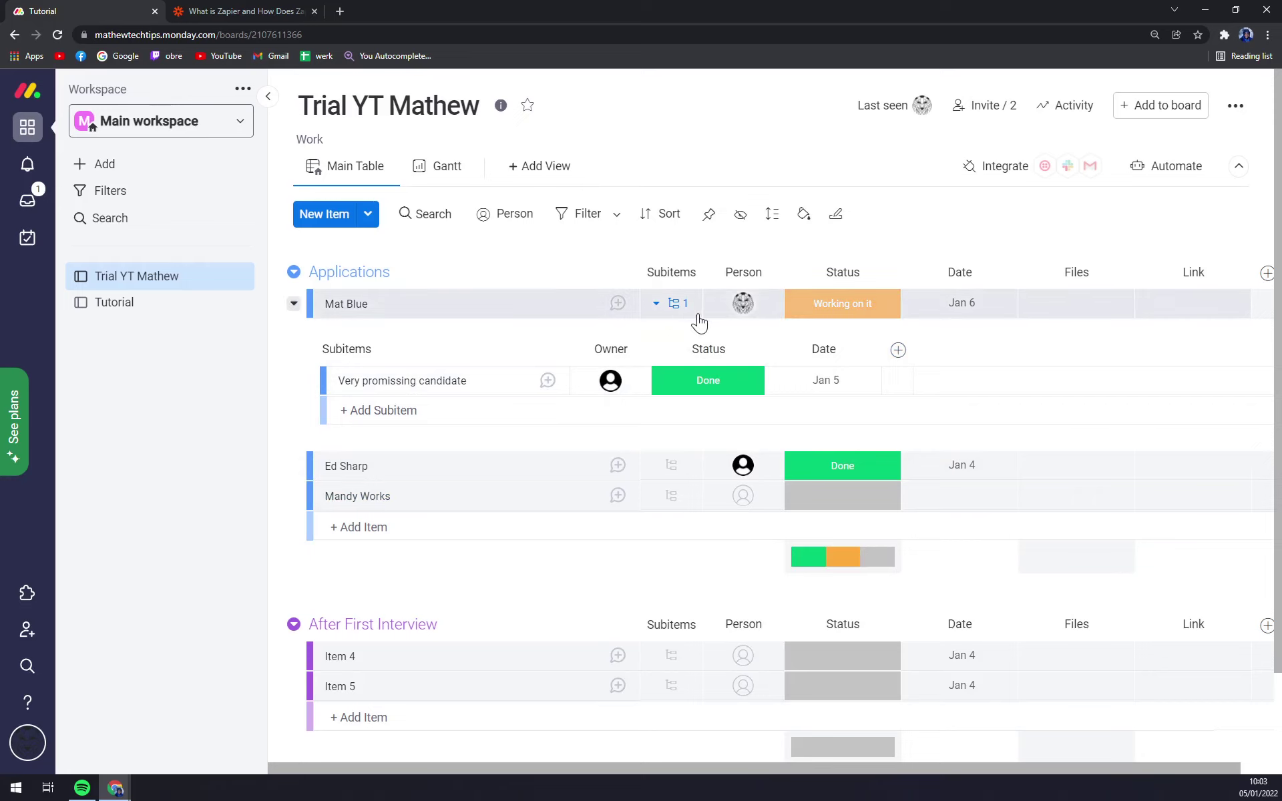
pyautogui.click(677, 303)
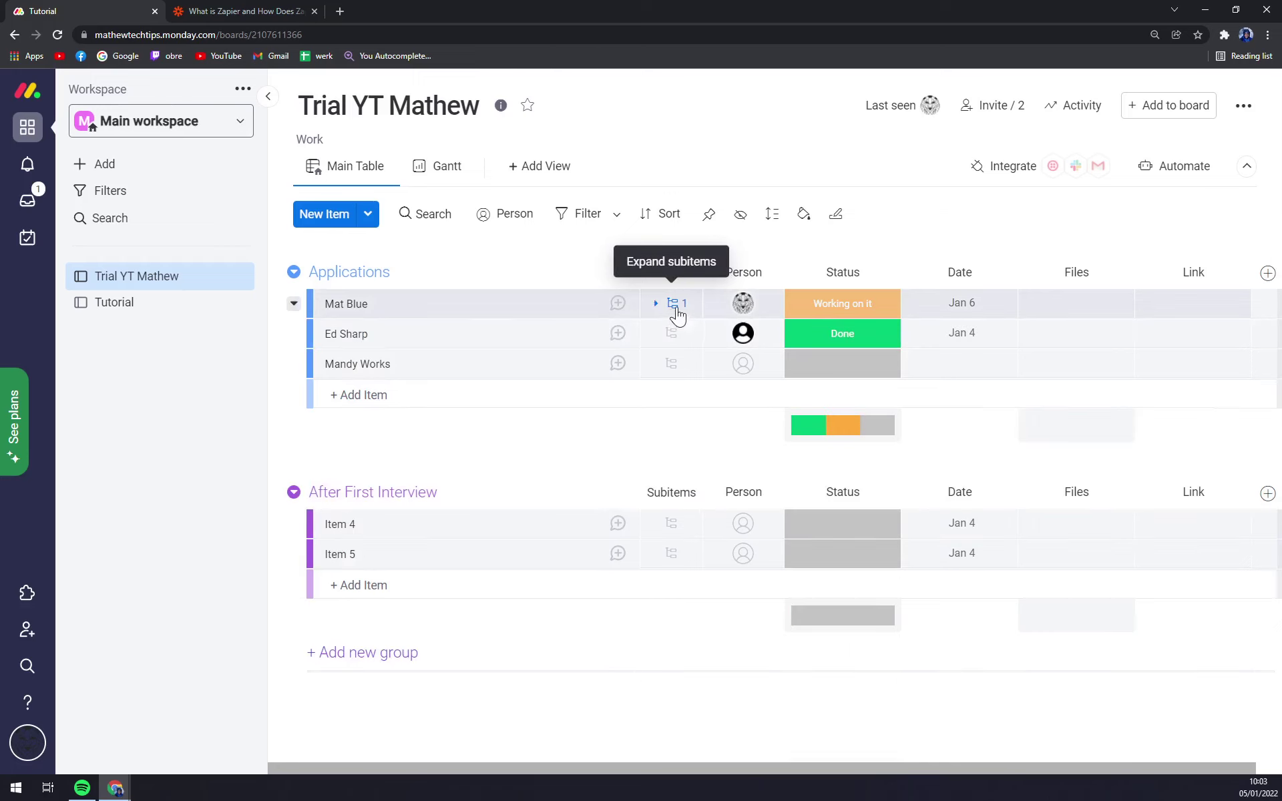
pyautogui.click(679, 303)
pyautogui.click(677, 303)
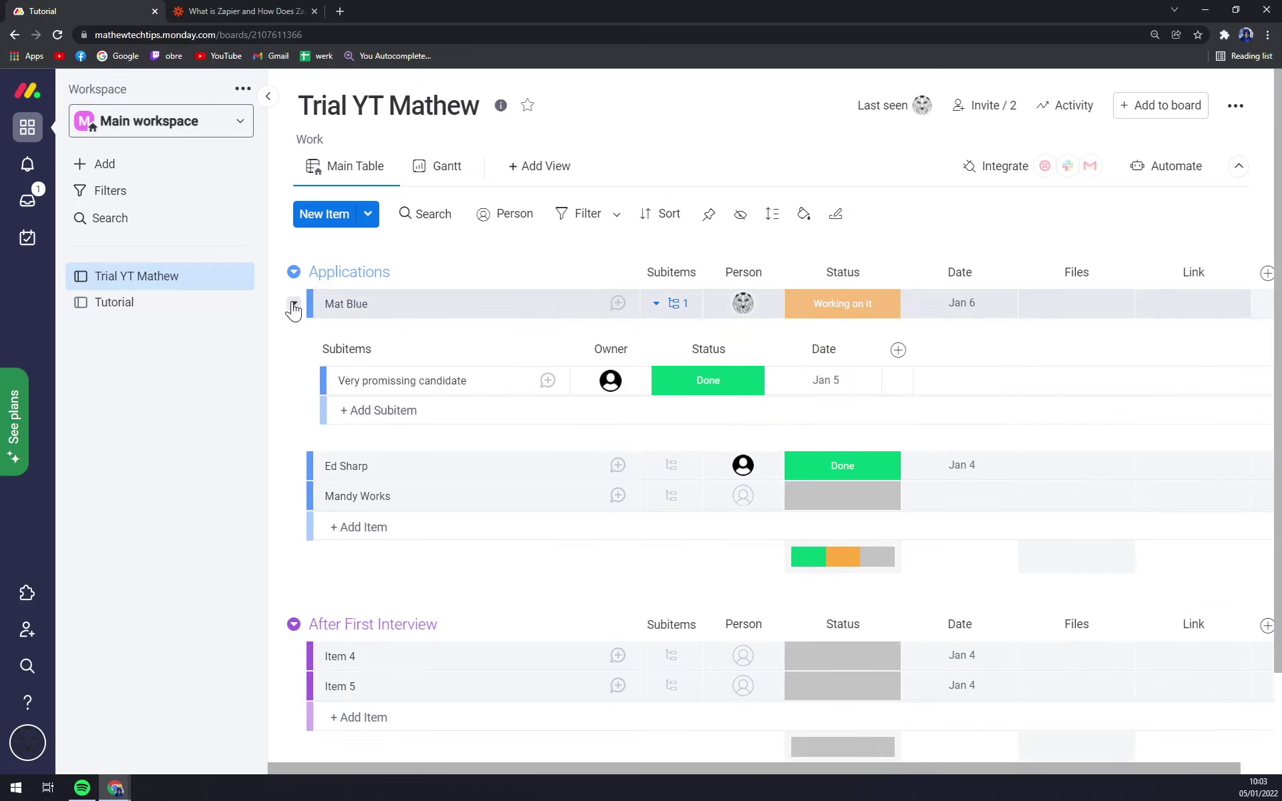
pyautogui.click(293, 304)
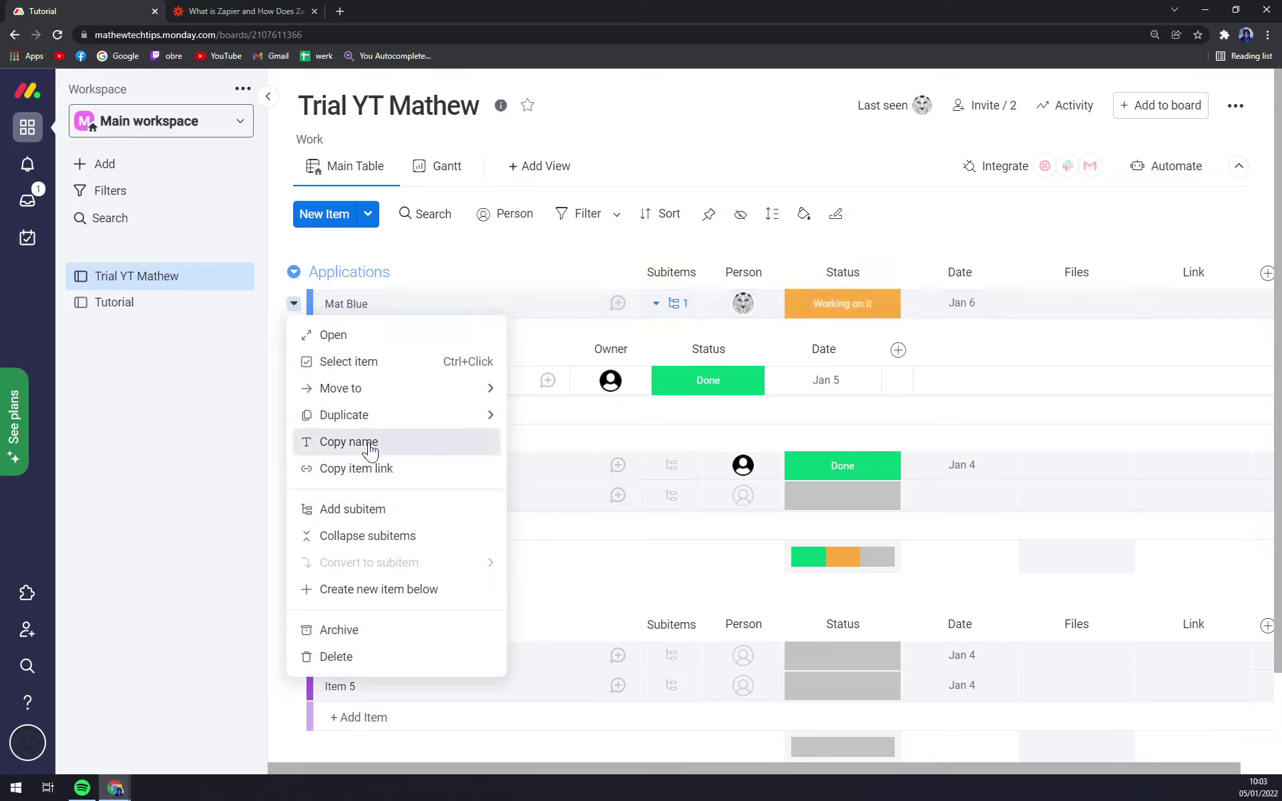
pyautogui.click(212, 528)
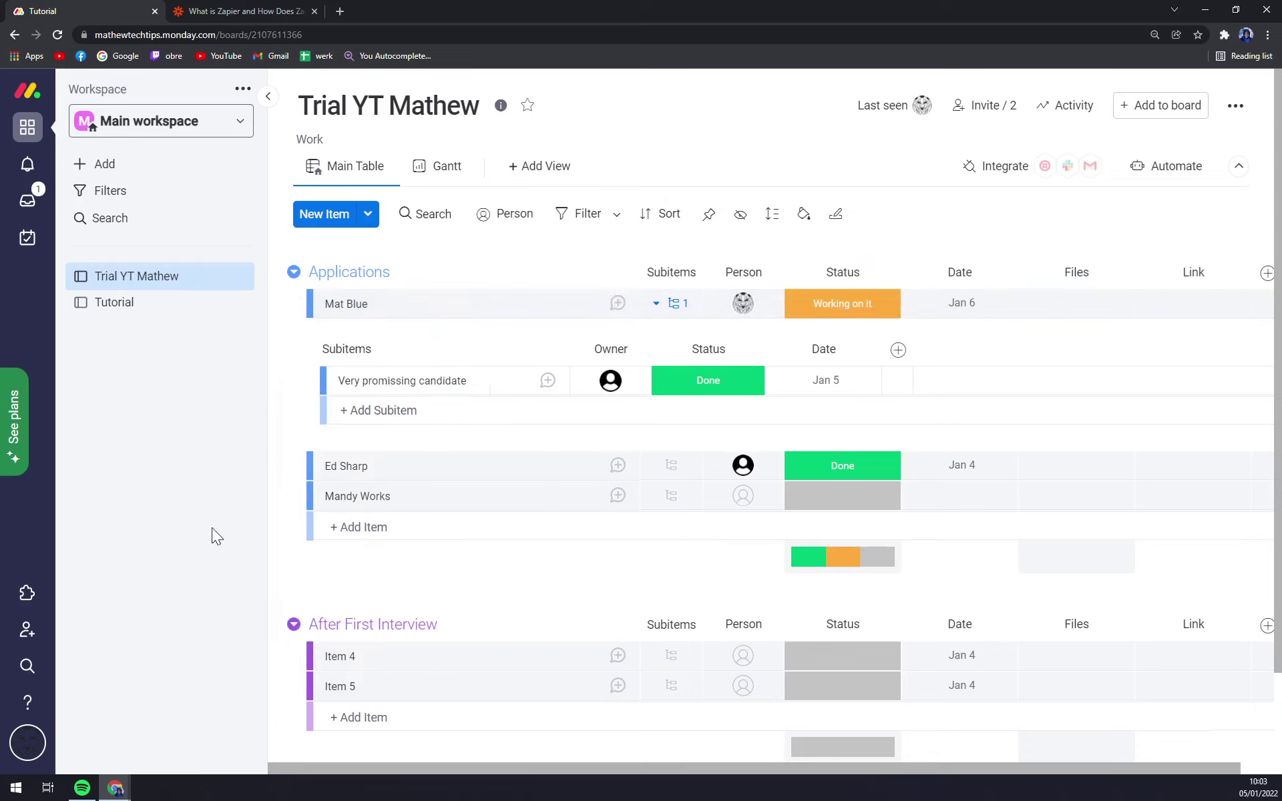